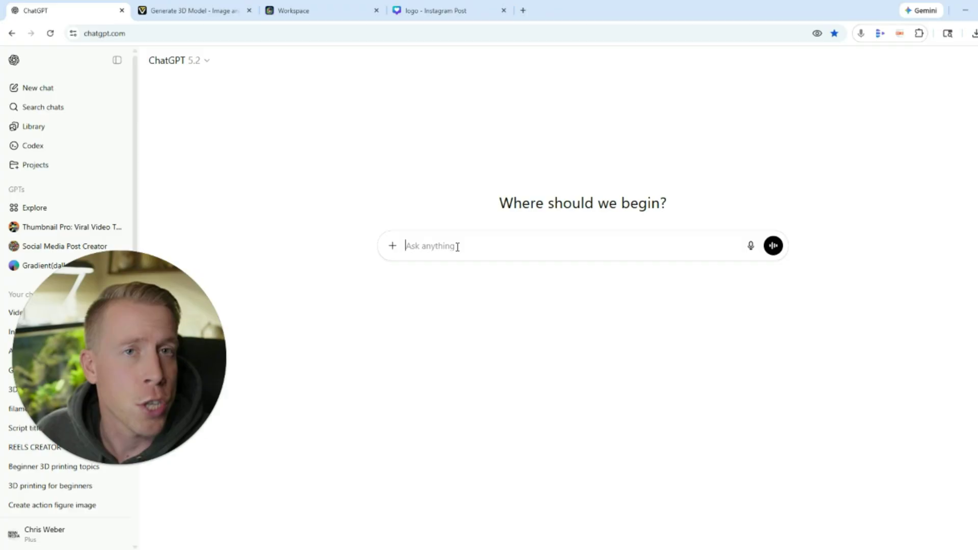
# Dictate the koala-panda hybrid image request to ChatGPT by voice.
pyautogui.hotkey('alt', 'l')
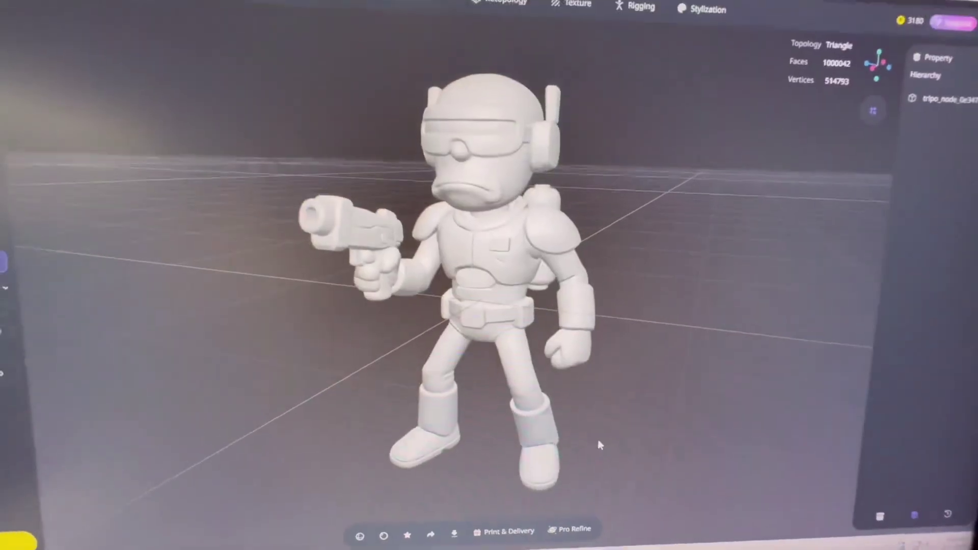
# Orbit the sample character, then go to Tripo's 3D generation workspace.
pyautogui.moveTo(599, 445); pyautogui.dragTo(523, 384)
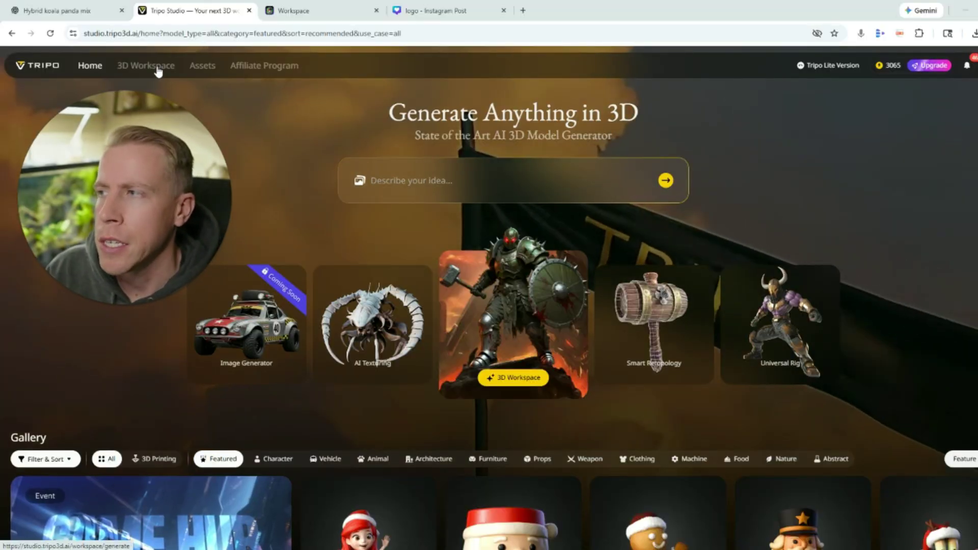
pyautogui.click(155, 66)
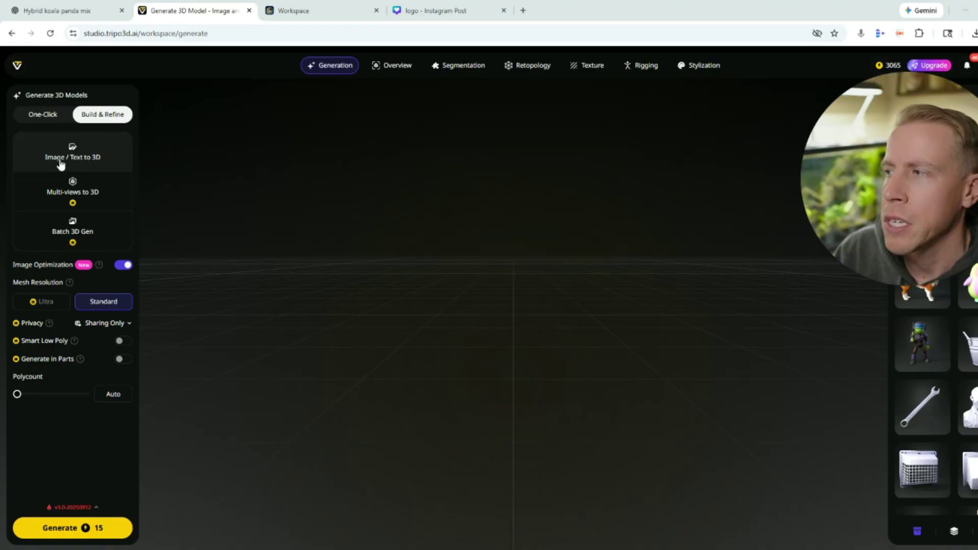
# Generate a 3D model from the uploaded ChatGPT koala image and orbit it to face front.
pyautogui.click(93, 162)
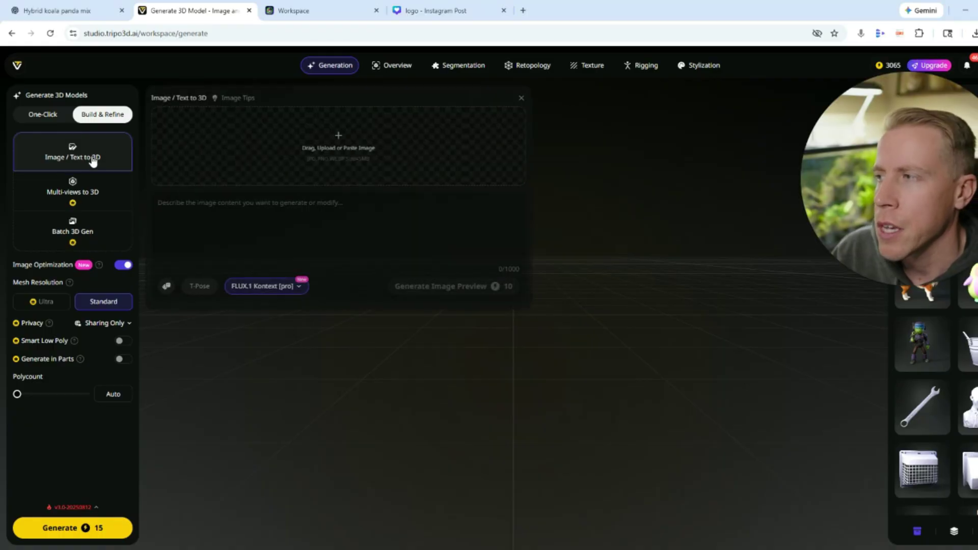
pyautogui.click(356, 161)
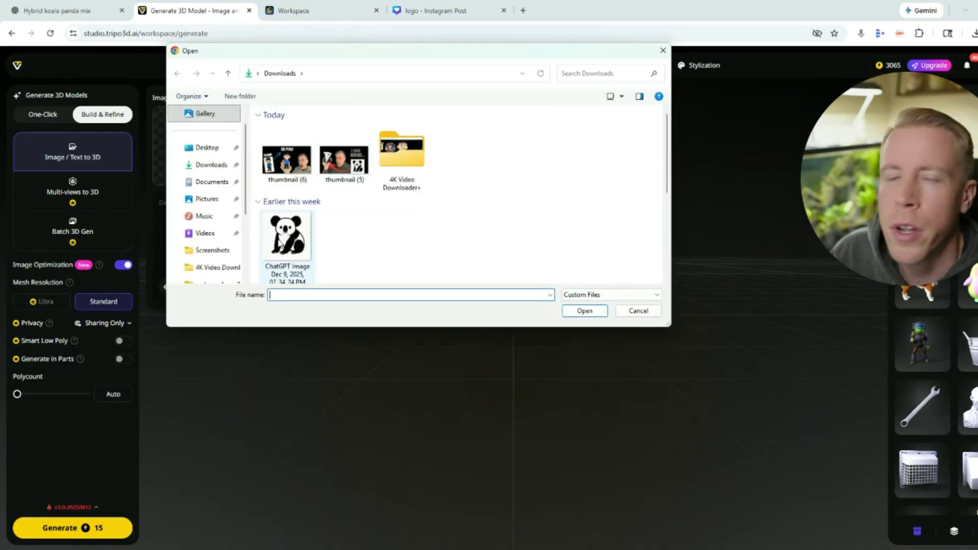
pyautogui.doubleClick(280, 247)
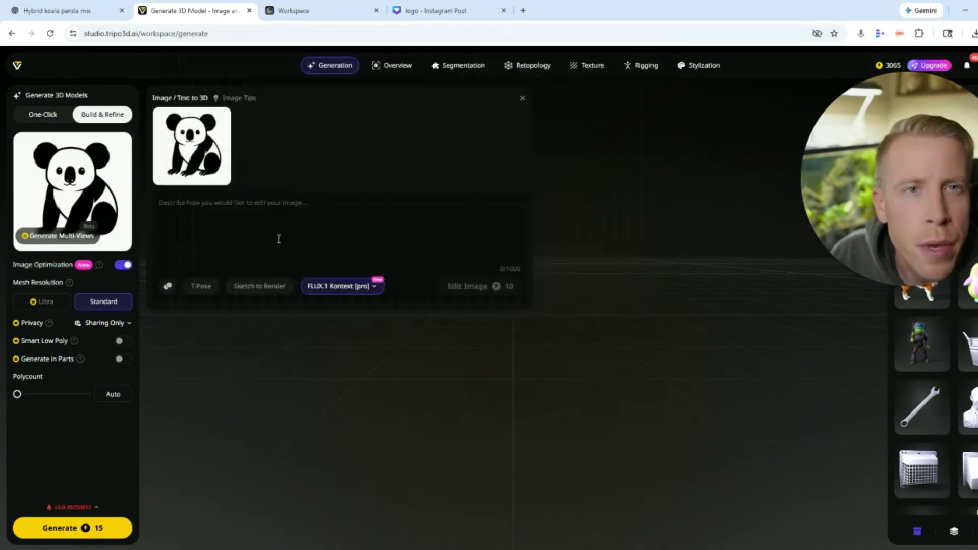
pyautogui.click(62, 529)
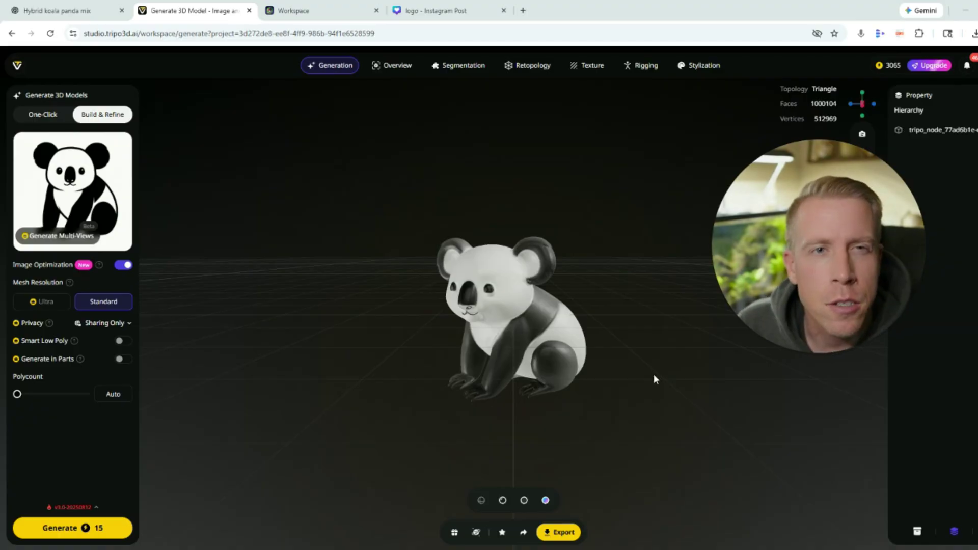
pyautogui.scroll(5, 653, 374)
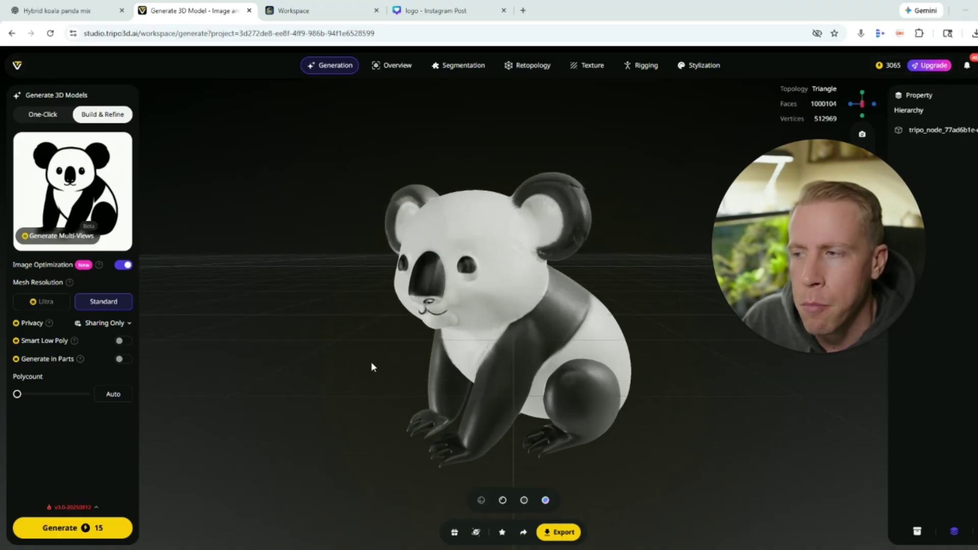
pyautogui.moveTo(374, 363); pyautogui.dragTo(408, 365)
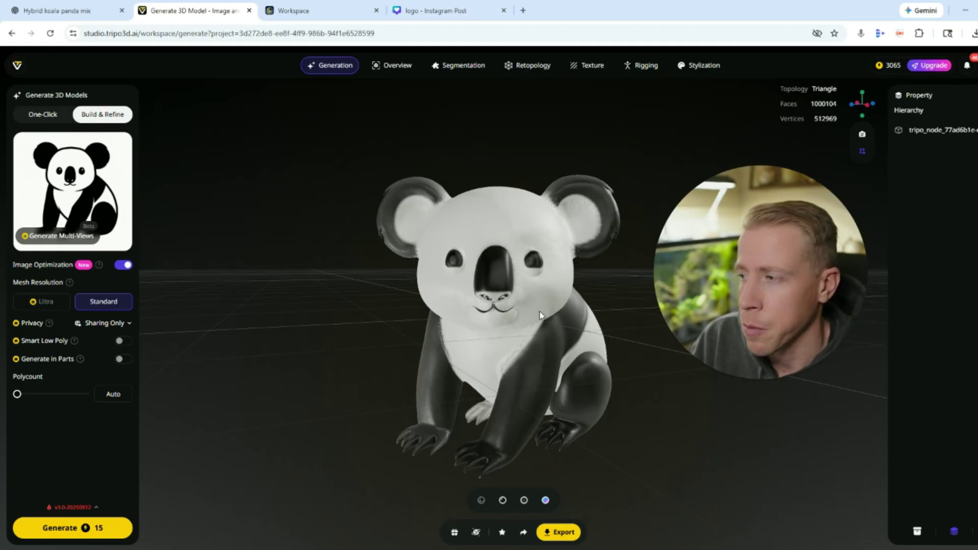
pyautogui.click(587, 66)
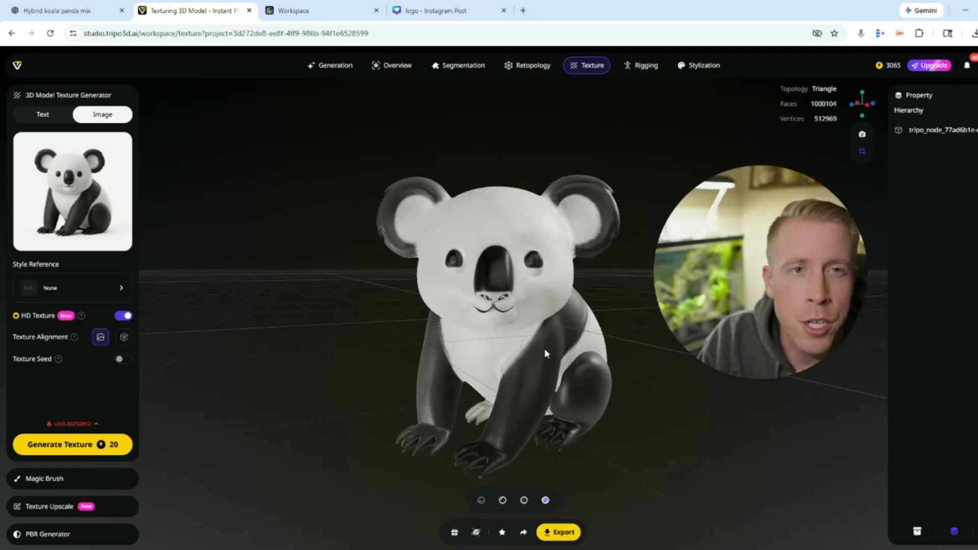
pyautogui.click(540, 342)
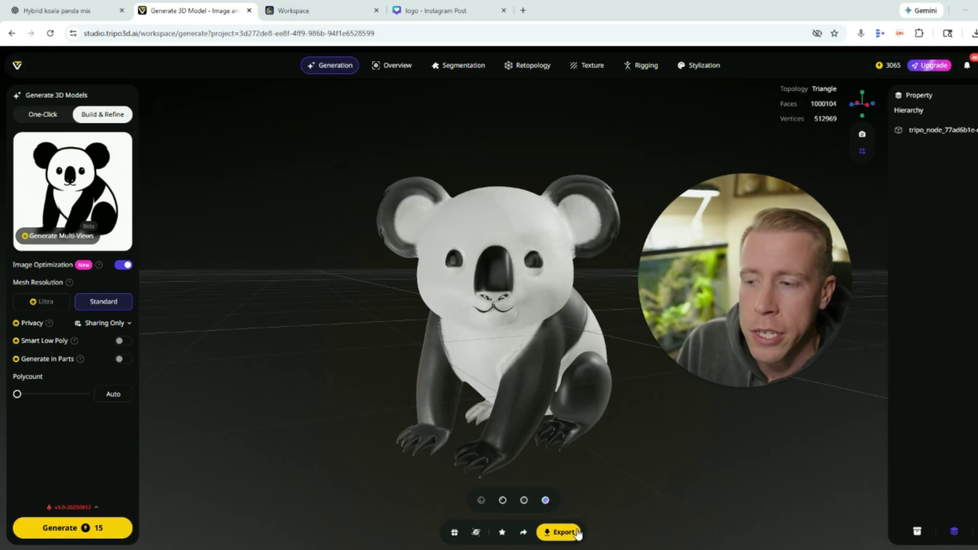
# Bring up the koala model's export settings and expand the export format list.
pyautogui.click(563, 533)
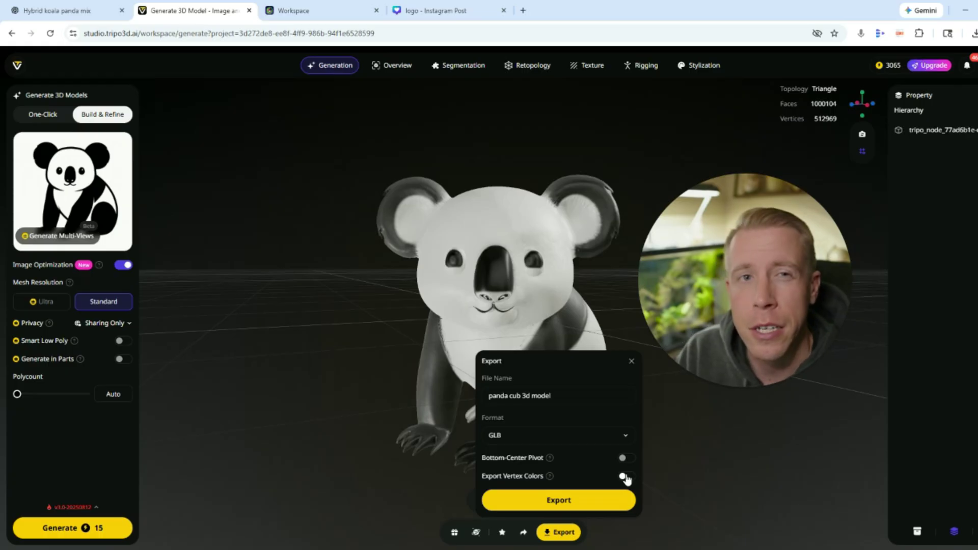
pyautogui.click(539, 438)
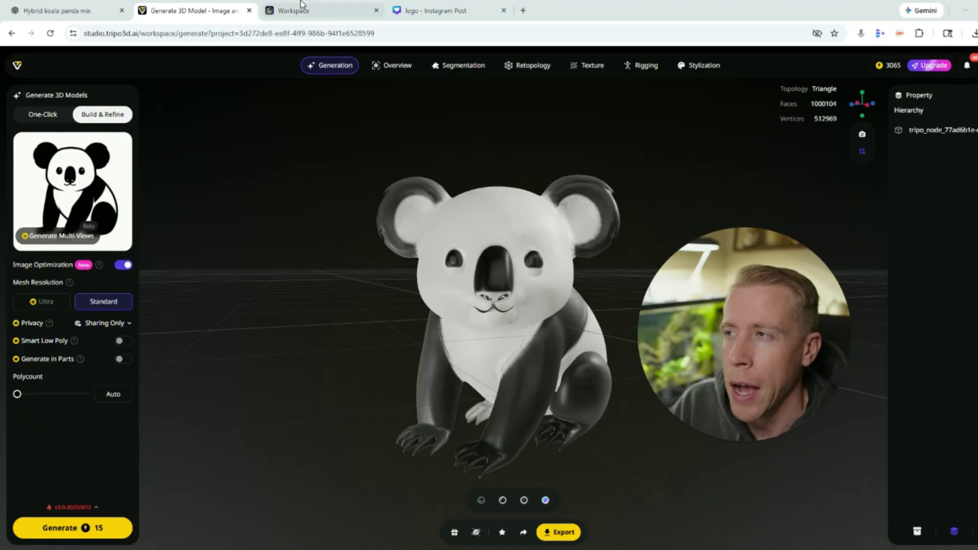
pyautogui.click(344, 11)
pyautogui.moveTo(765, 357); pyautogui.dragTo(930, 204)
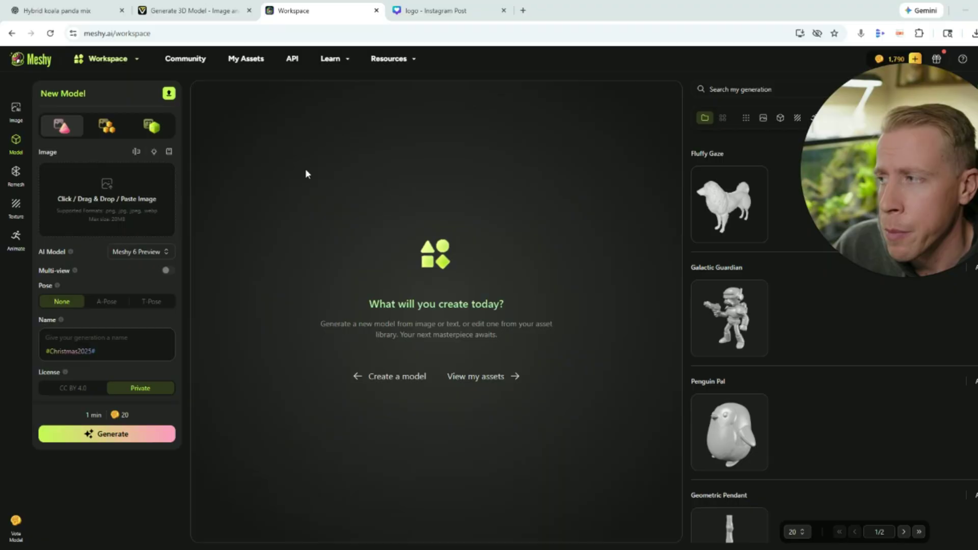
pyautogui.click(120, 202)
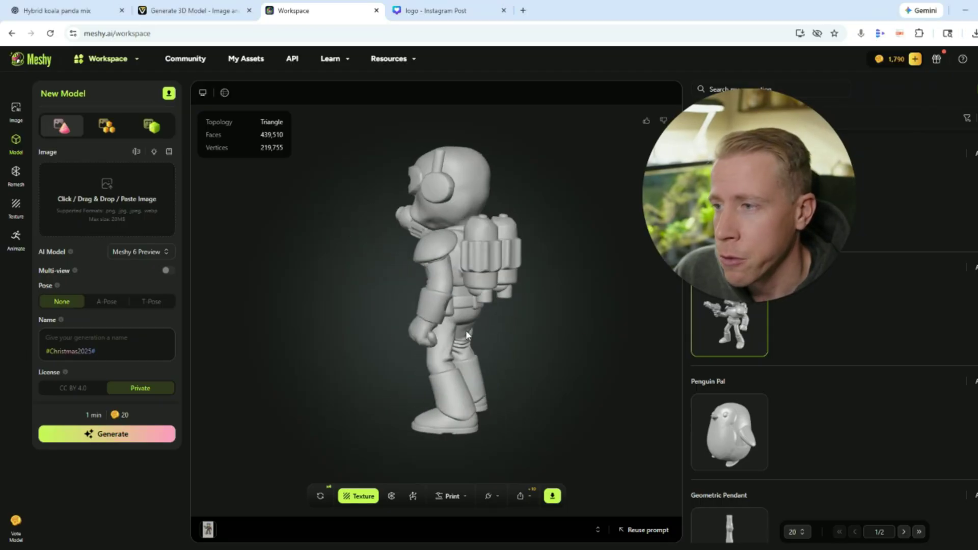
pyautogui.click(742, 448)
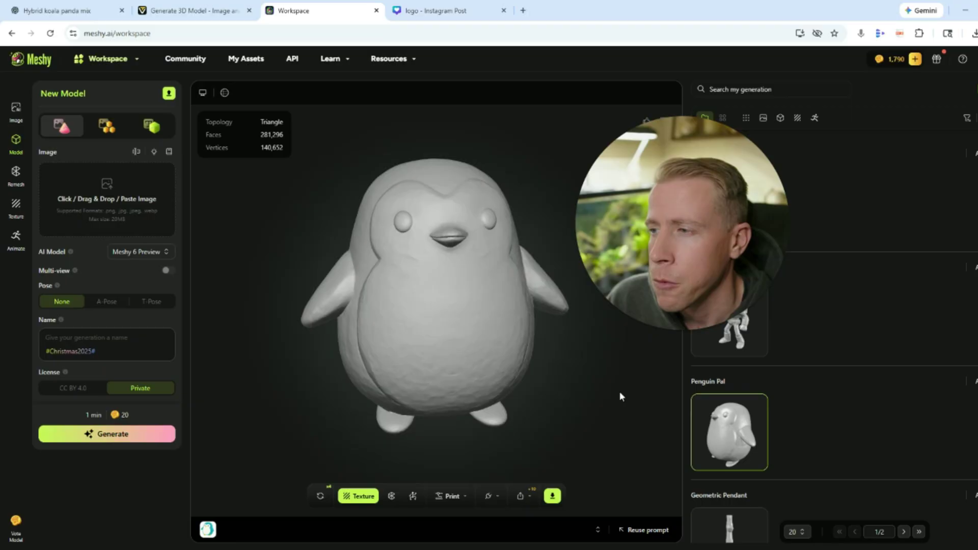
pyautogui.moveTo(627, 395); pyautogui.dragTo(662, 393)
pyautogui.scroll(-5, 867, 306)
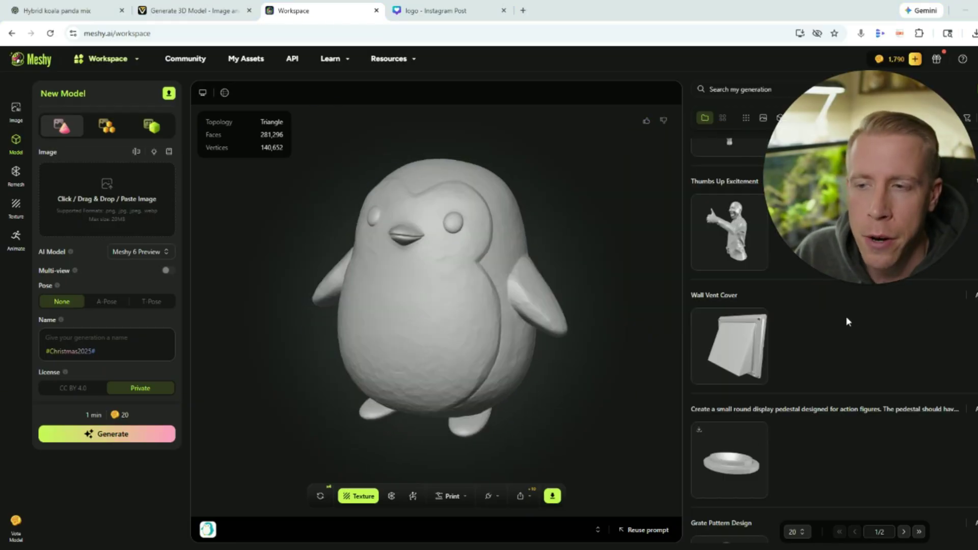
pyautogui.click(729, 346)
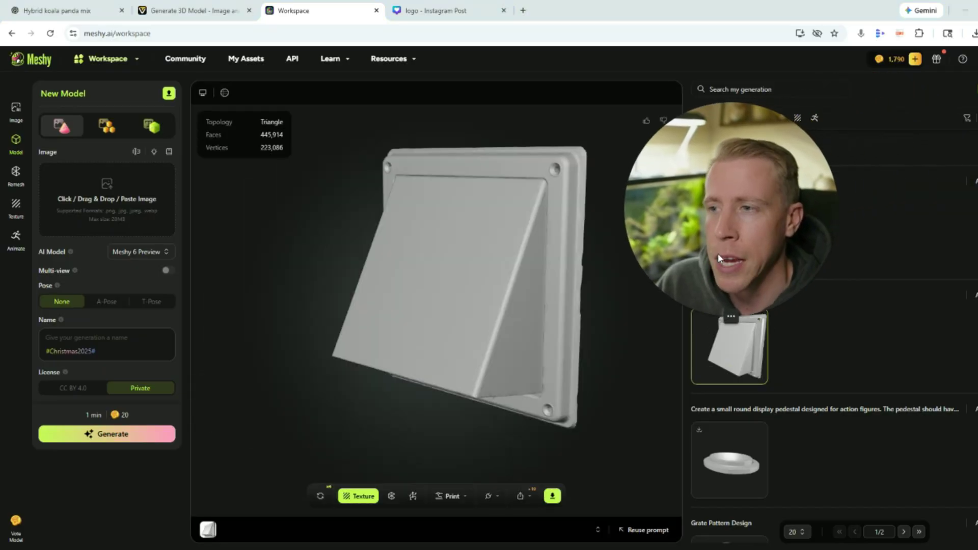
pyautogui.moveTo(363, 410); pyautogui.dragTo(428, 277)
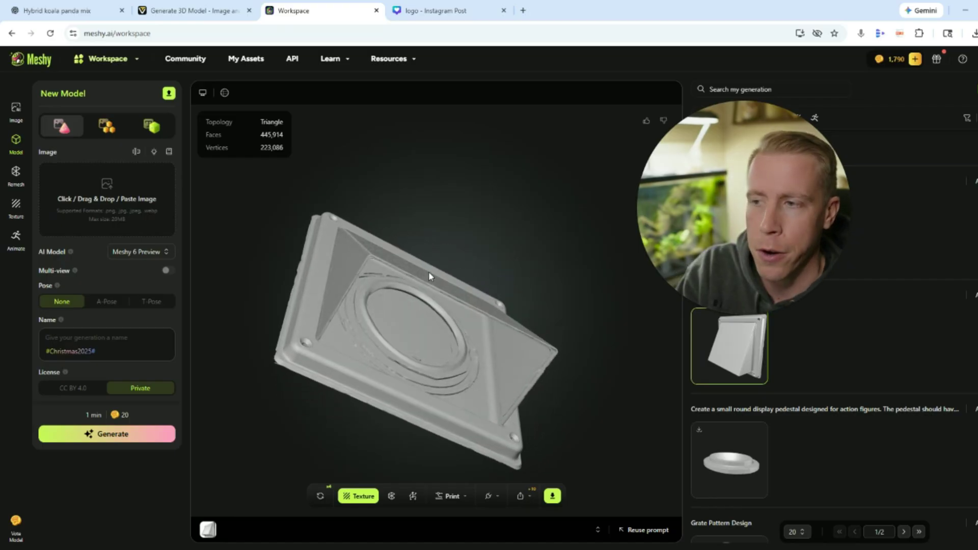
pyautogui.scroll(-4, 815, 357)
pyautogui.click(729, 357)
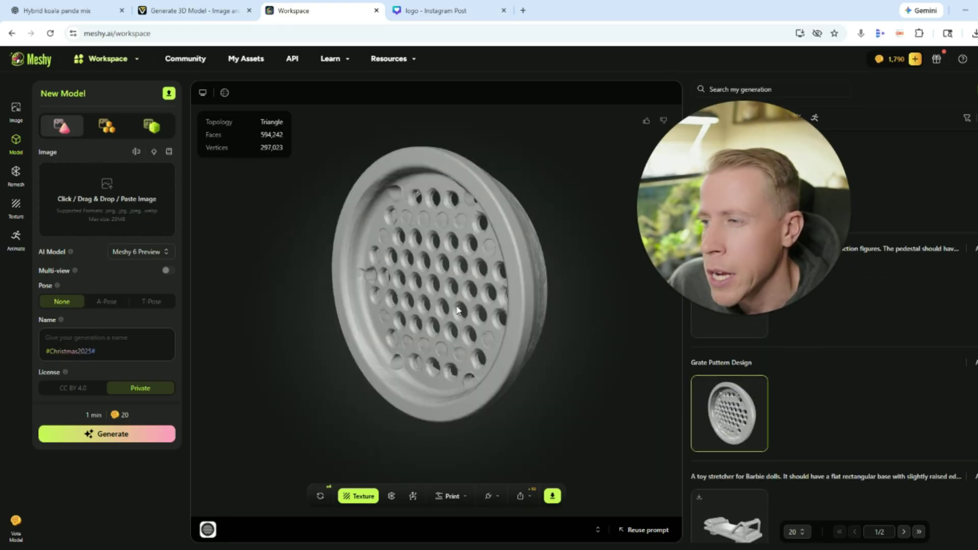
pyautogui.moveTo(410, 255); pyautogui.dragTo(520, 245)
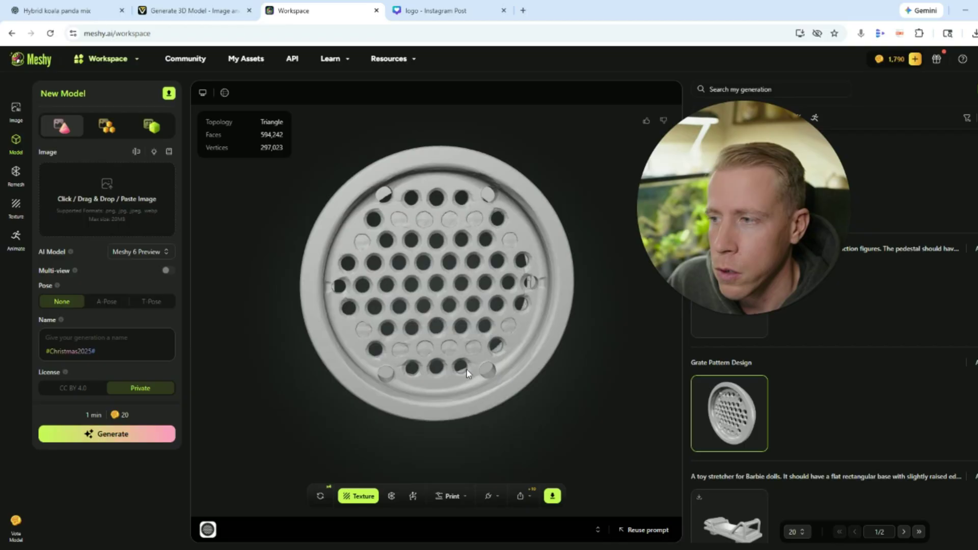
pyautogui.scroll(1, 469, 342)
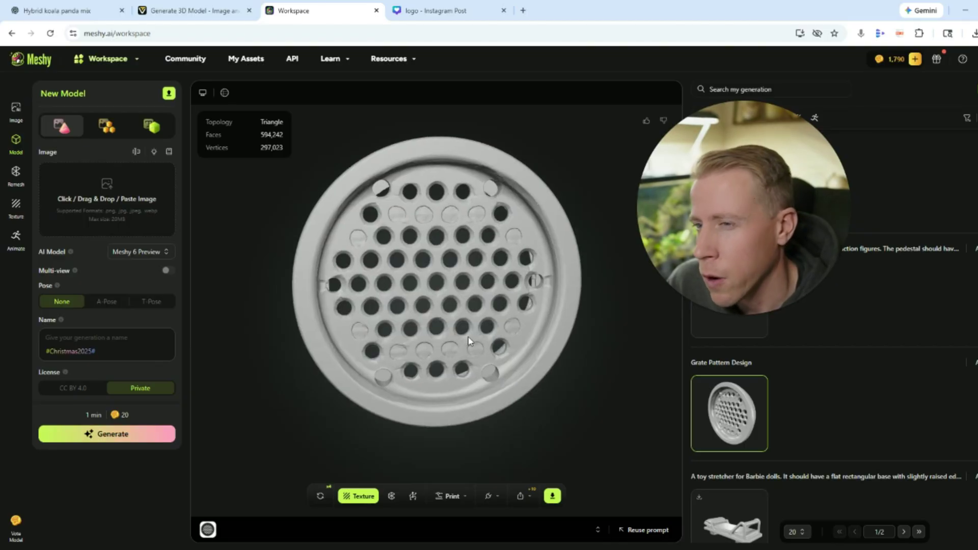
pyautogui.moveTo(757, 320)
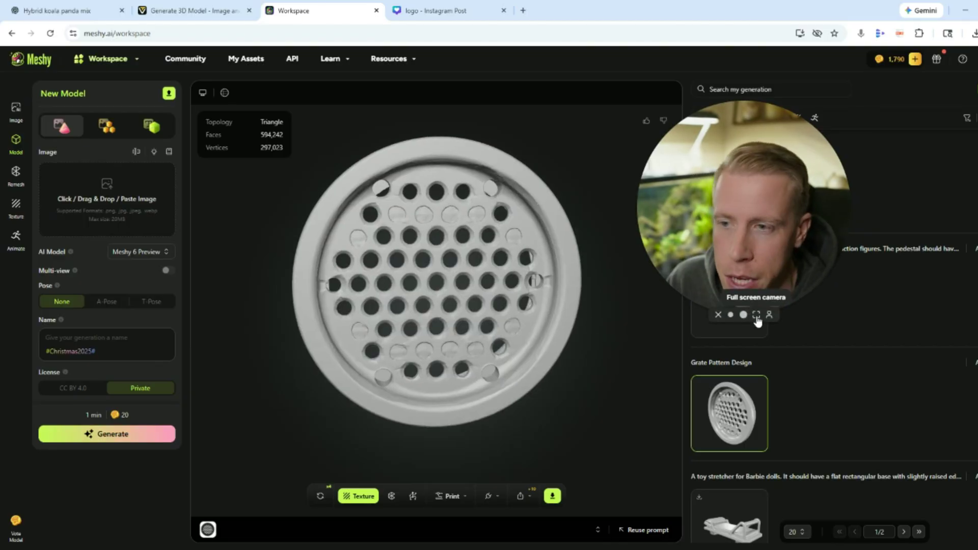
pyautogui.moveTo(586, 326); pyautogui.dragTo(513, 334)
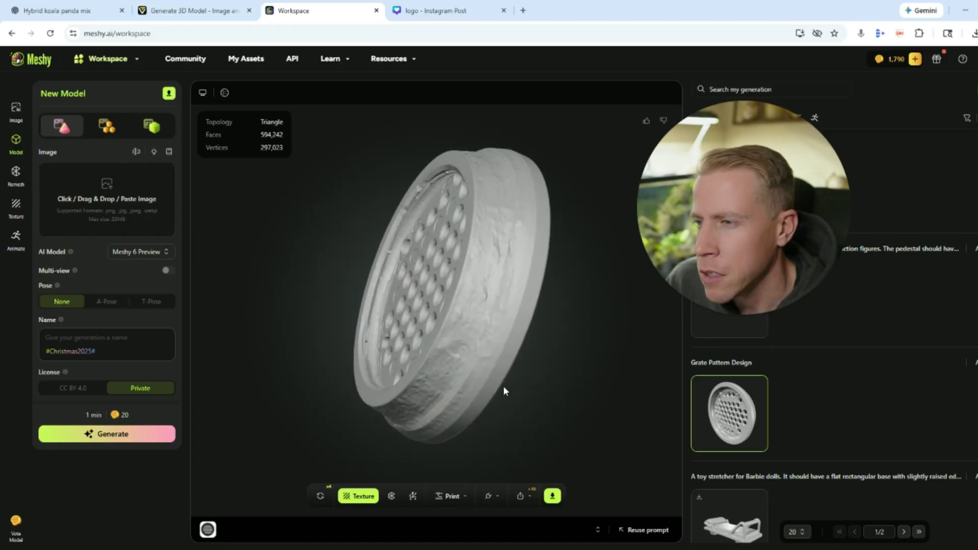
pyautogui.moveTo(507, 385); pyautogui.dragTo(601, 386)
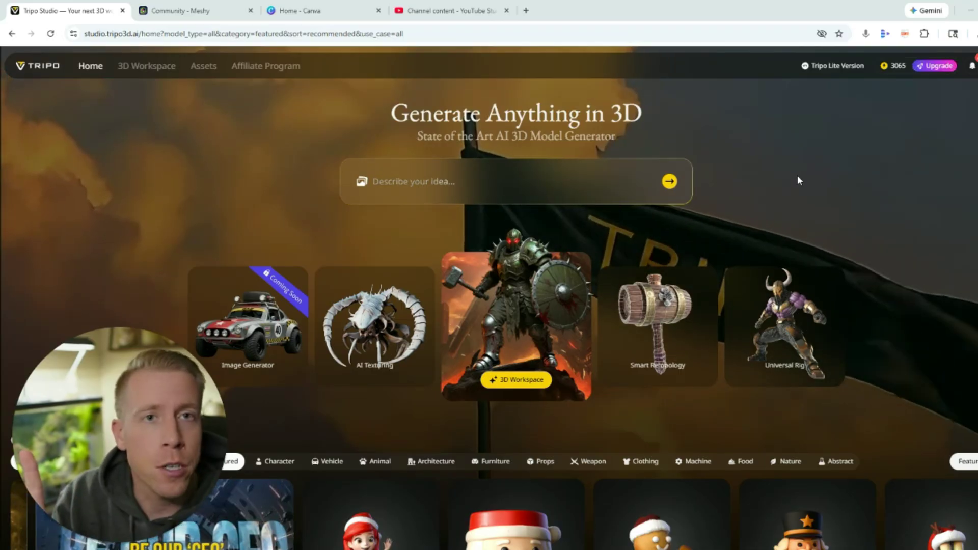
# Pick the suggestion 'An ornate carved wooden throne chair' in the Describe your idea field.
pyautogui.moveTo(189, 406); pyautogui.dragTo(236, 224)
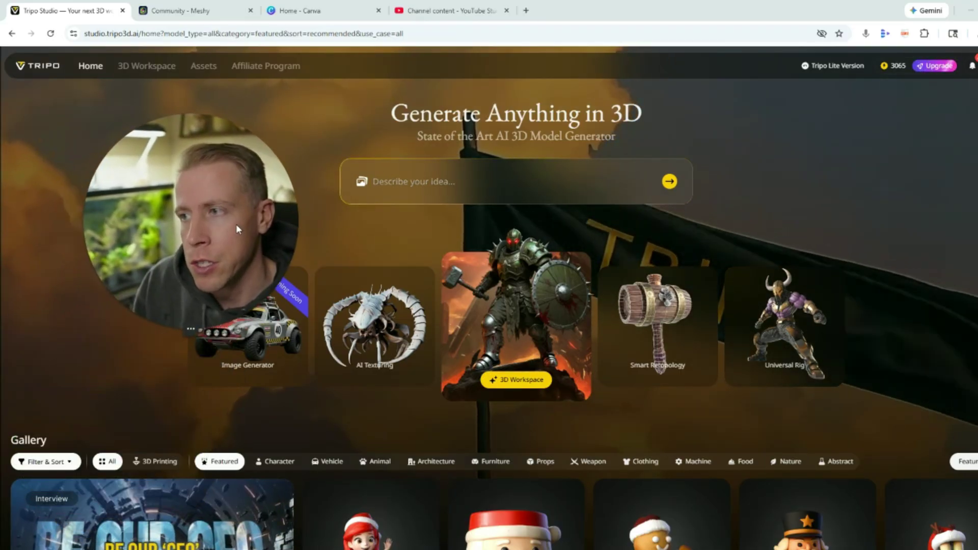
pyautogui.click(418, 182)
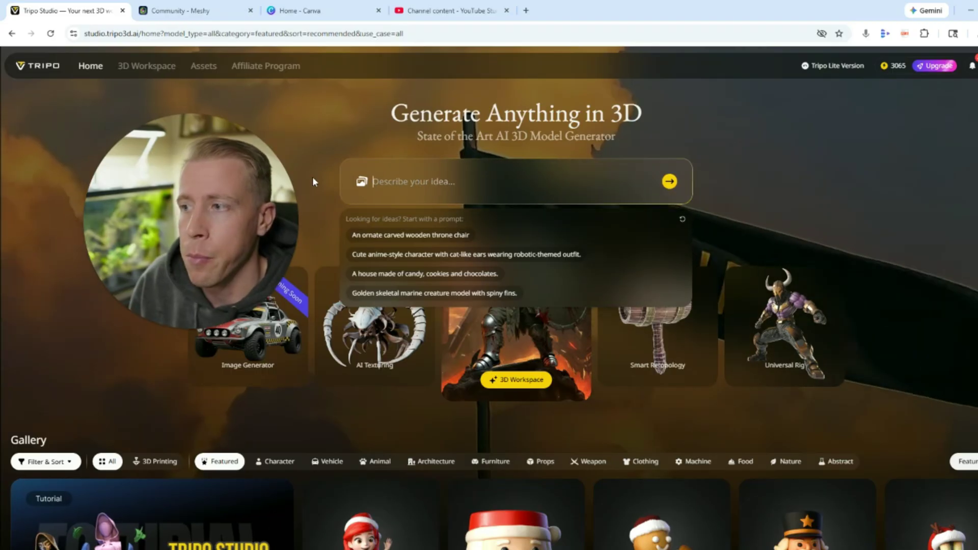
pyautogui.click(374, 238)
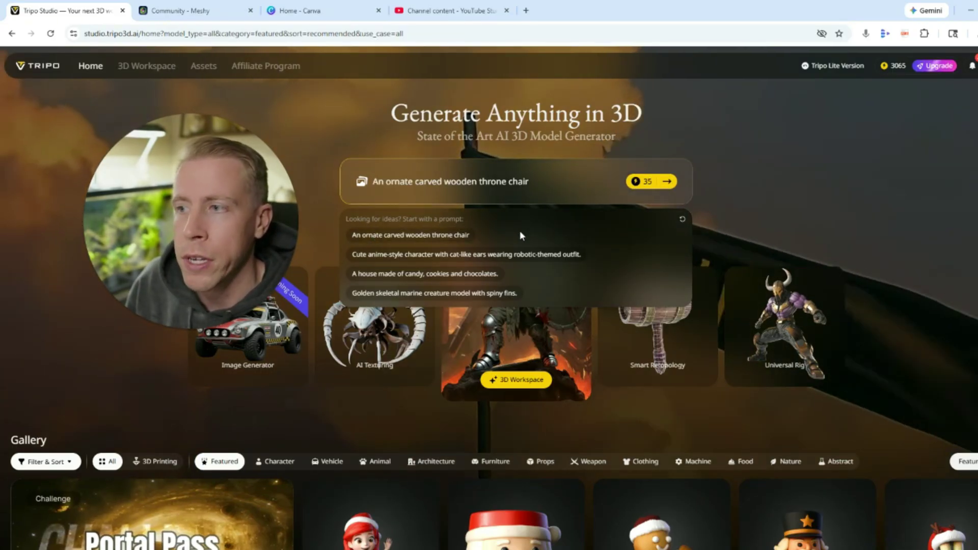
# Generate the 35-credit throne chair, orbit it to the side, and return to Tripo Home.
pyautogui.click(642, 182)
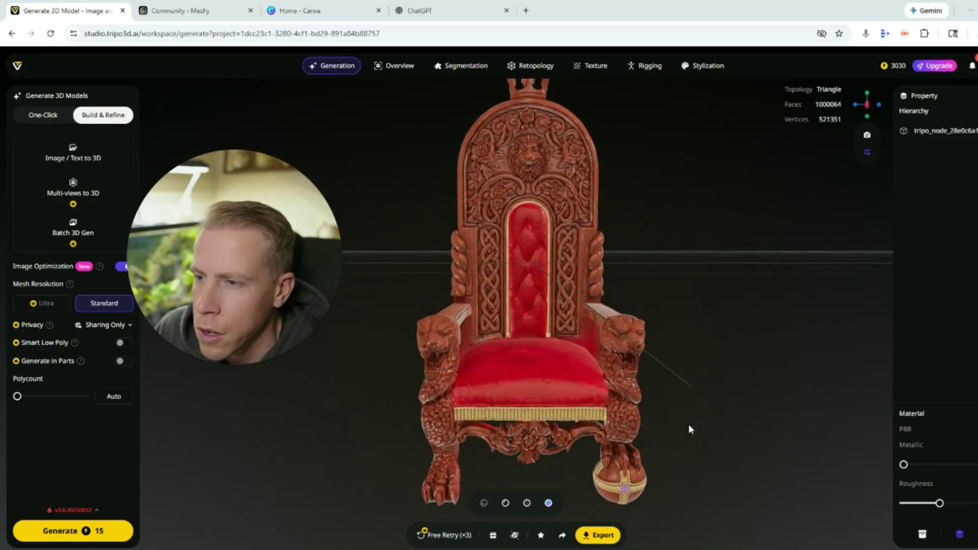
pyautogui.moveTo(690, 427); pyautogui.dragTo(334, 415)
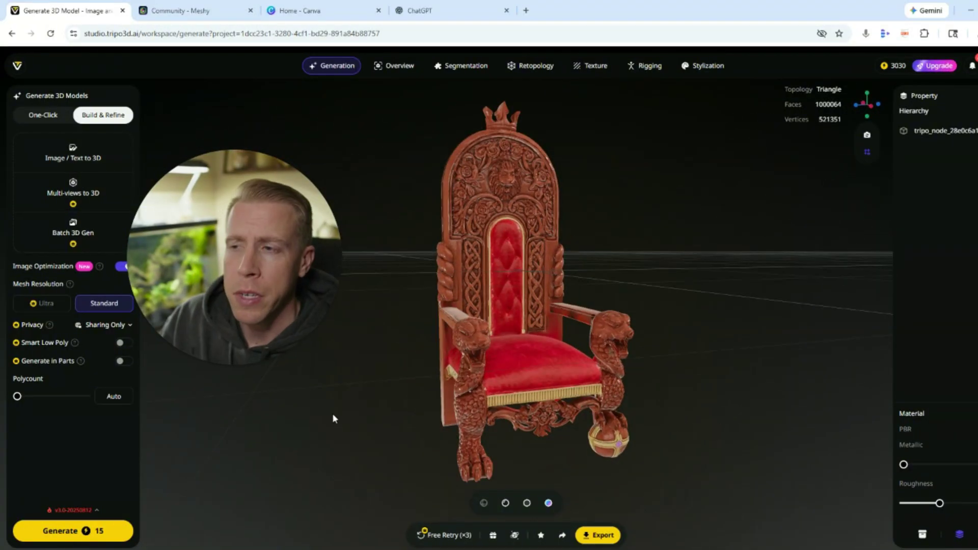
pyautogui.click(17, 64)
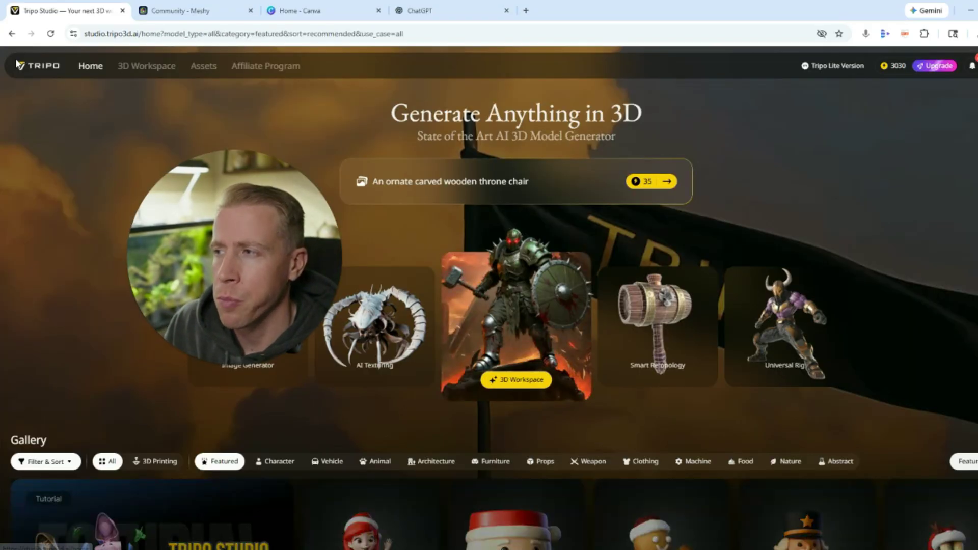
# Send ChatGPT the phone holder prompt request and select the returned prompt paragraph.
pyautogui.click(455, 12)
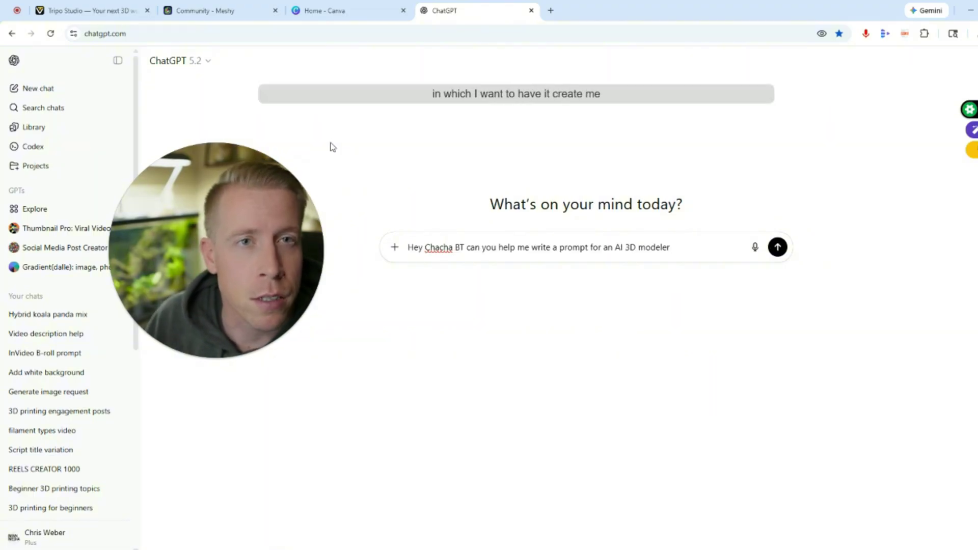
pyautogui.press('Return')
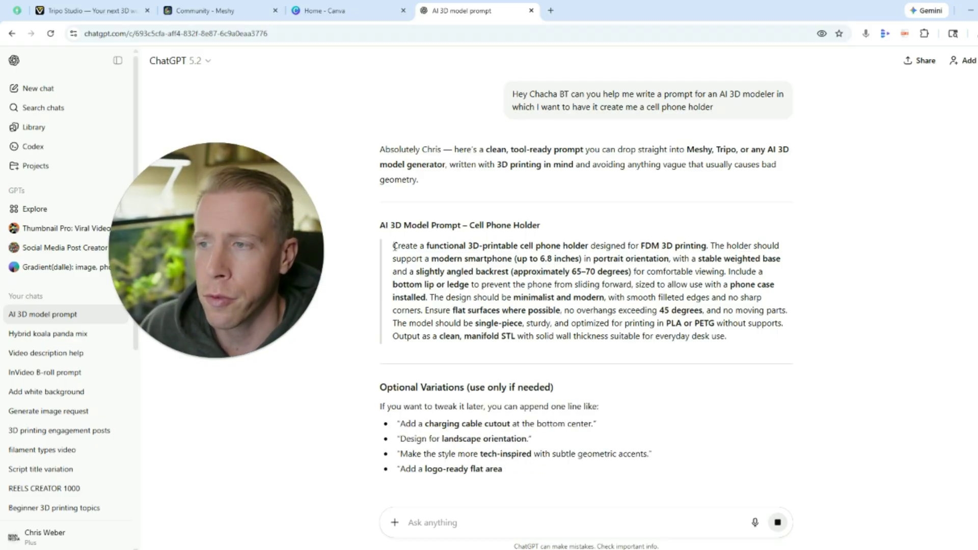
pyautogui.moveTo(728, 339); pyautogui.dragTo(396, 253)
# Paste the copied phone holder prompt into Tripo, generate, and orbit the table and phone stand.
pyautogui.hotkey('ctrl', 'c')
pyautogui.hotkey('ctrl', '1')
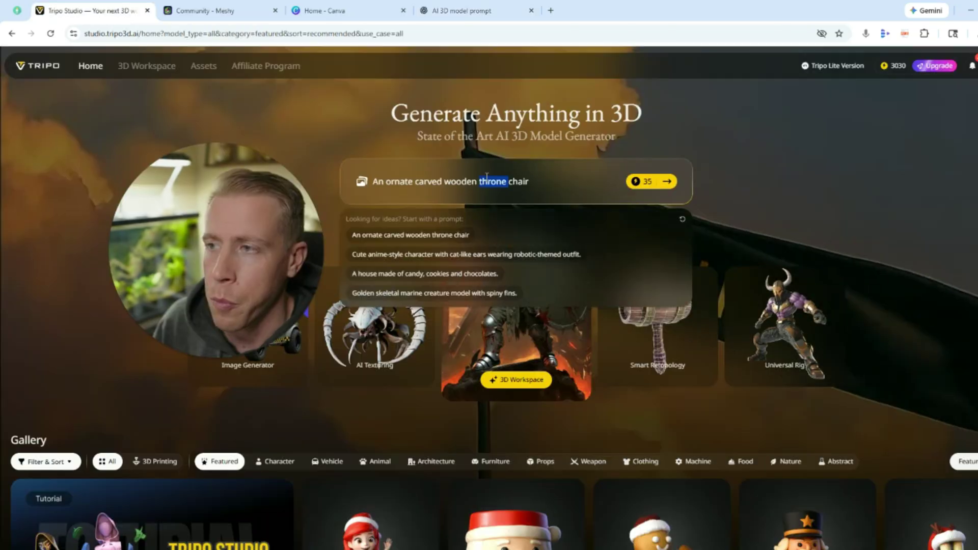
pyautogui.hotkey('ctrl', 'v')
pyautogui.click(648, 182)
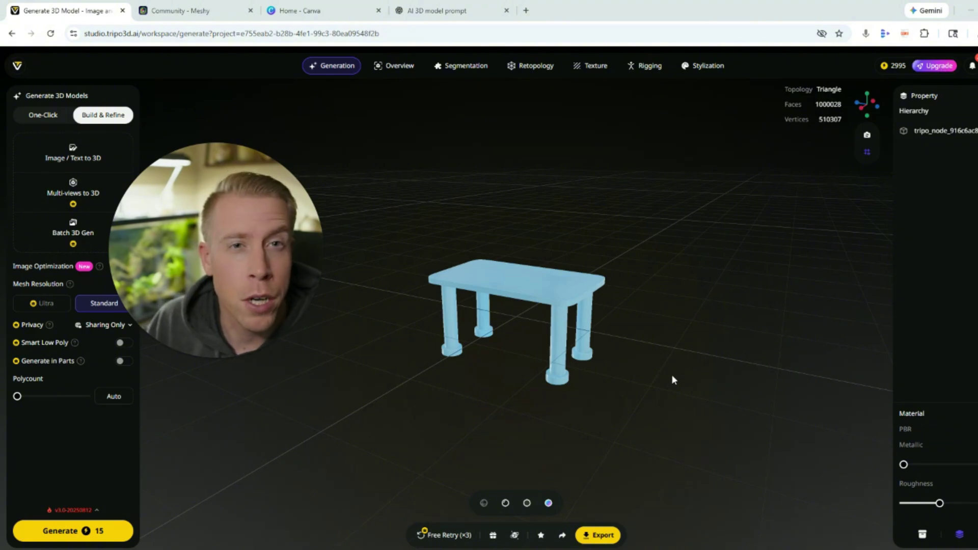
pyautogui.scroll(2, 672, 375)
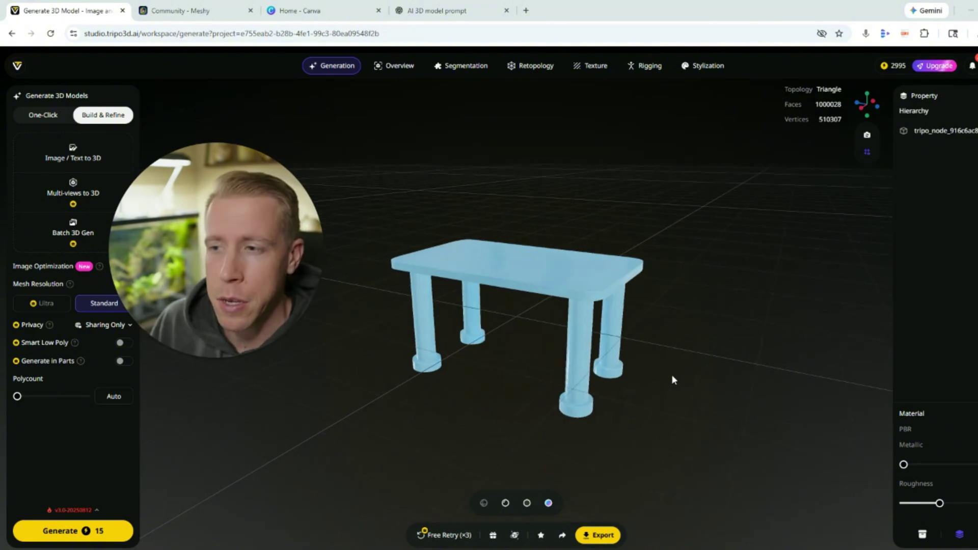
pyautogui.moveTo(665, 376); pyautogui.dragTo(634, 359)
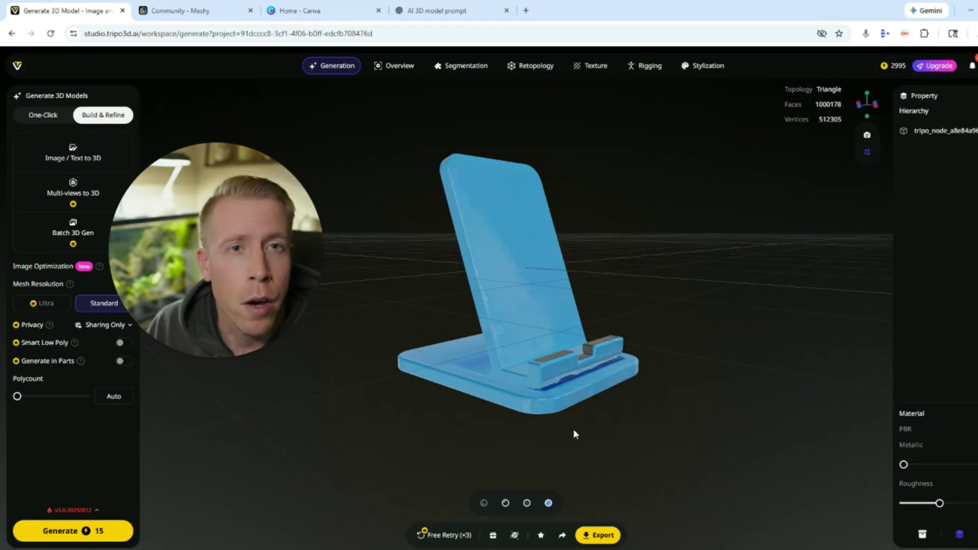
pyautogui.moveTo(573, 429); pyautogui.dragTo(493, 422)
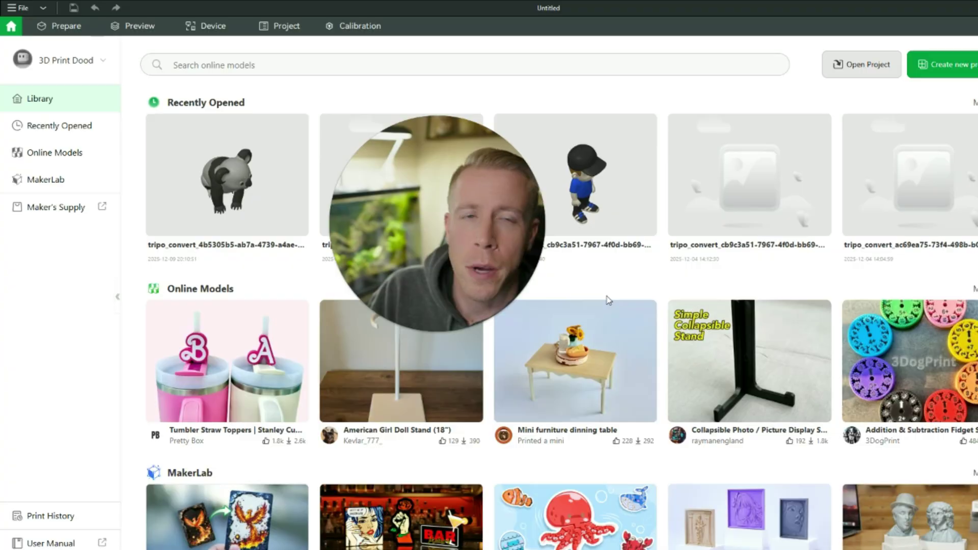
# Start a new untitled print project from the Bambu Studio Home library.
pyautogui.click(949, 76)
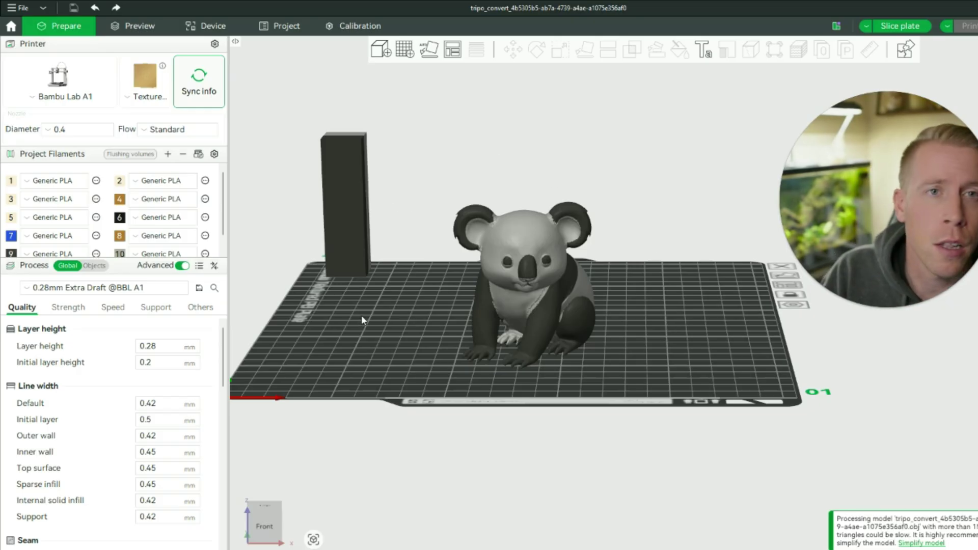
# Show the Support settings in Bambu Studio's Process panel.
pyautogui.click(154, 308)
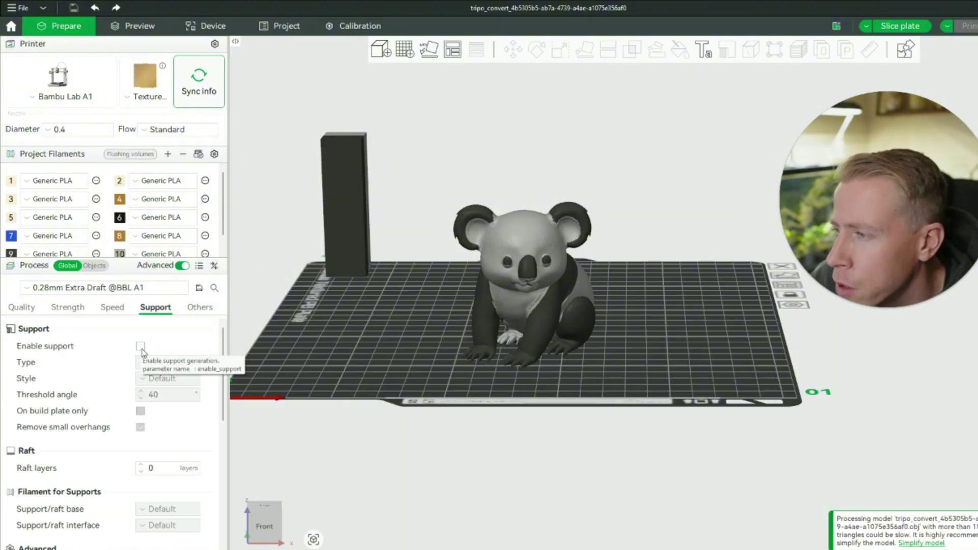